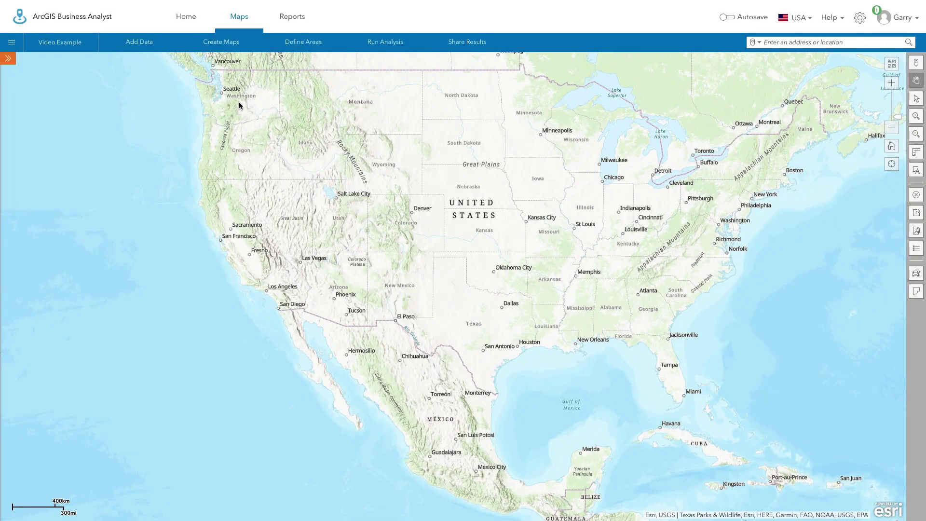
Start a Color-Coded Map and pick Total Population from the Popular variables.
{"action": "left_click", "coordinate": [234, 50]}
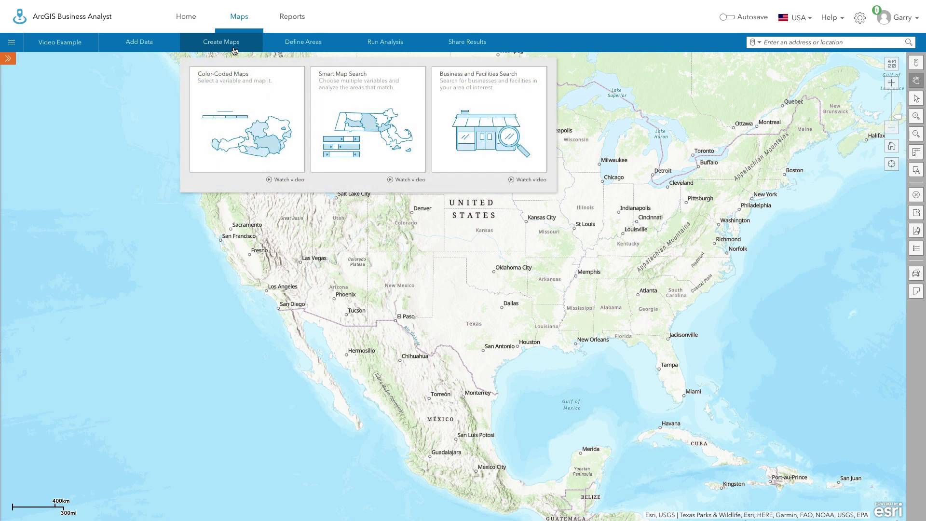
{"action": "left_click", "coordinate": [235, 100]}
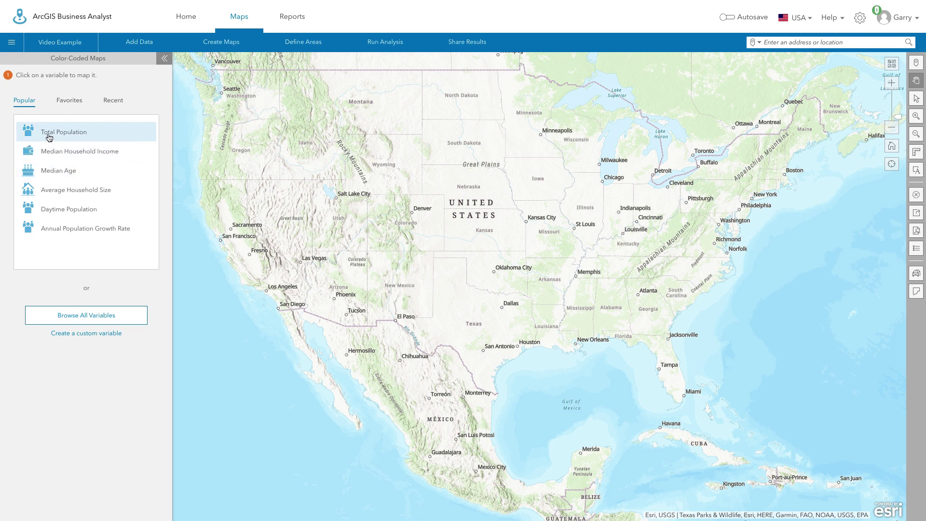
{"action": "left_click", "coordinate": [78, 137]}
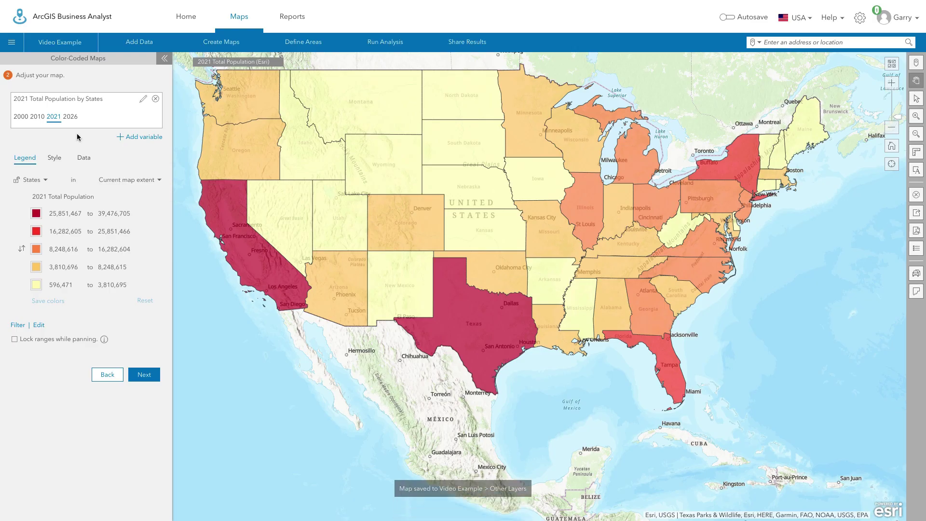
{"action": "mouse_move", "coordinate": [223, 157]}
Discard the map, open Browse All Variables, view Population > Generations, then return to categories.
{"action": "left_click", "coordinate": [106, 375]}
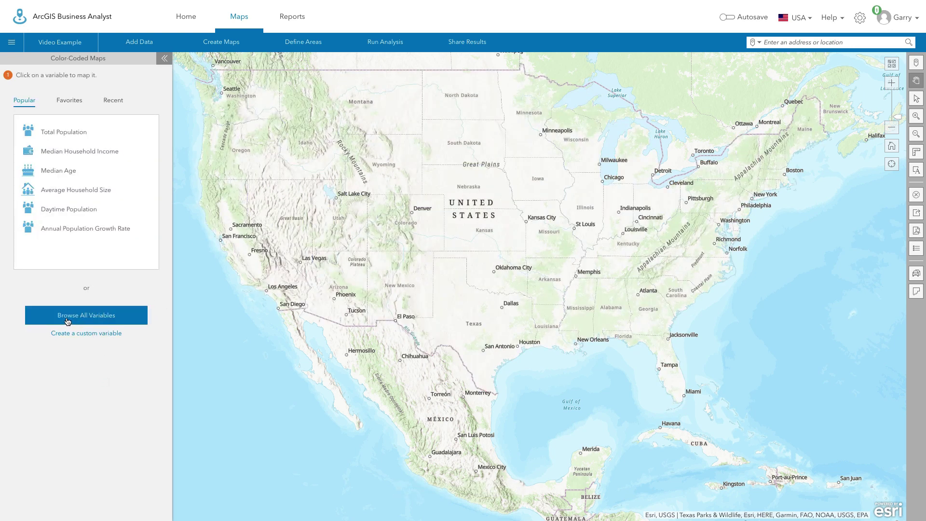
{"action": "left_click", "coordinate": [95, 320]}
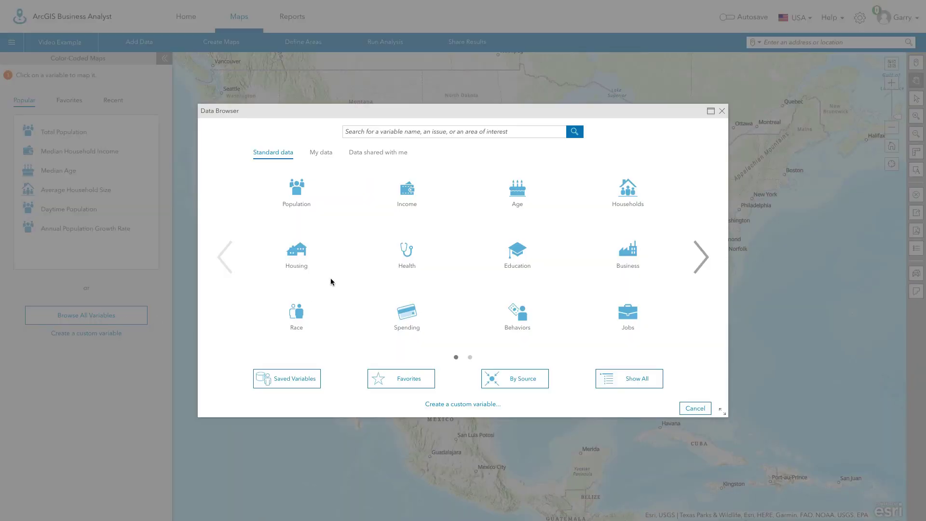
{"action": "left_click", "coordinate": [298, 196]}
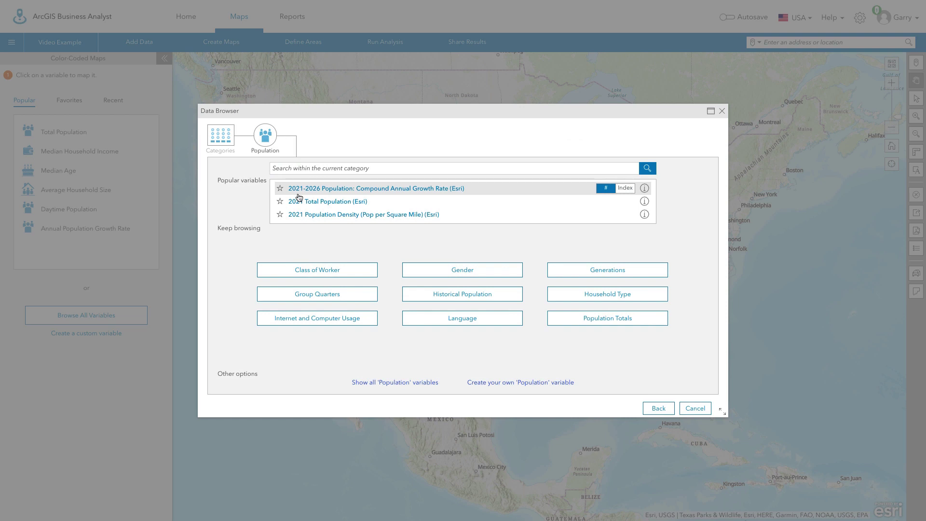
{"action": "left_click", "coordinate": [596, 272]}
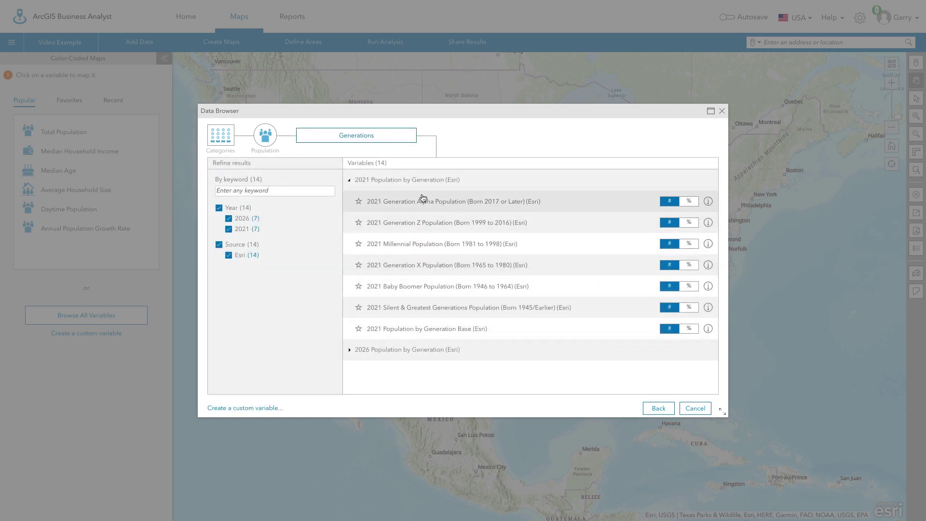
{"action": "left_click", "coordinate": [266, 137]}
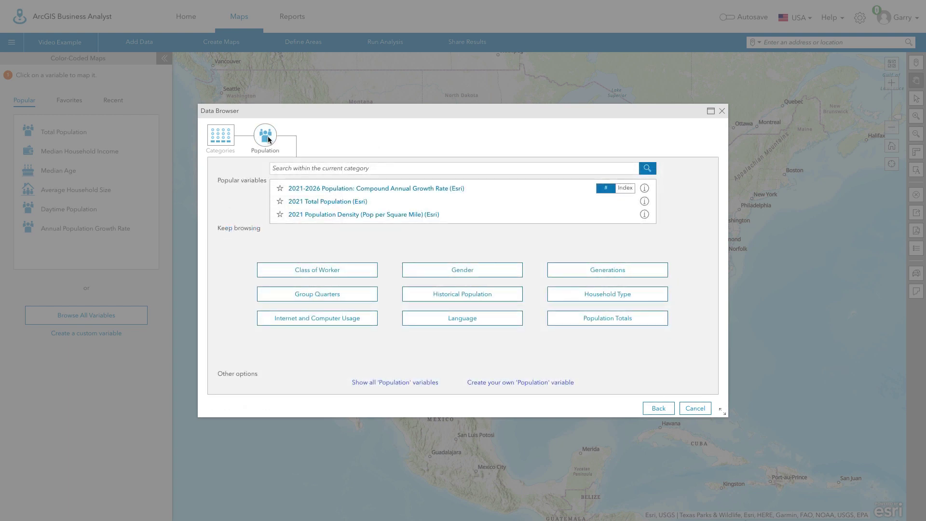
{"action": "left_click", "coordinate": [228, 136]}
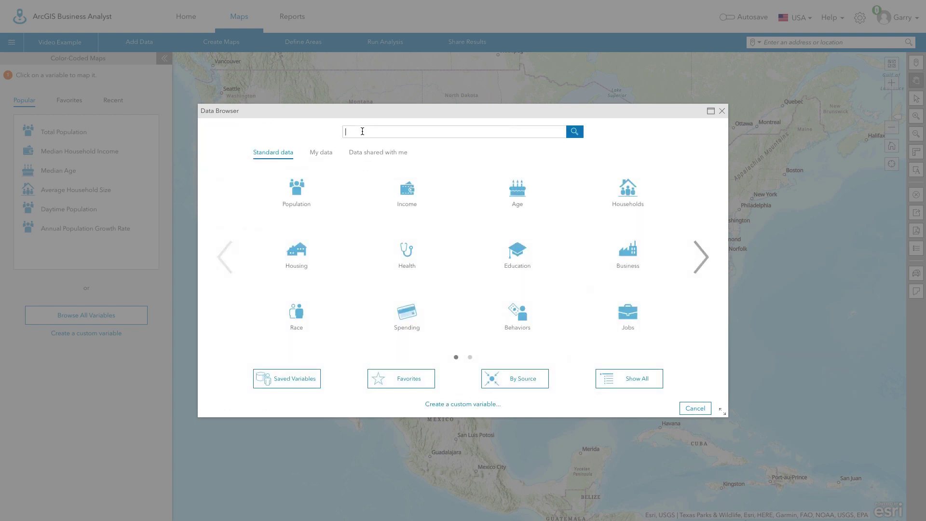
Search 'disposable income', set % and Index views, favorite the under-$15,000 variable, map 2021 Median Disposable Income.
{"action": "type", "text": "disposable income"}
{"action": "left_click", "coordinate": [571, 132]}
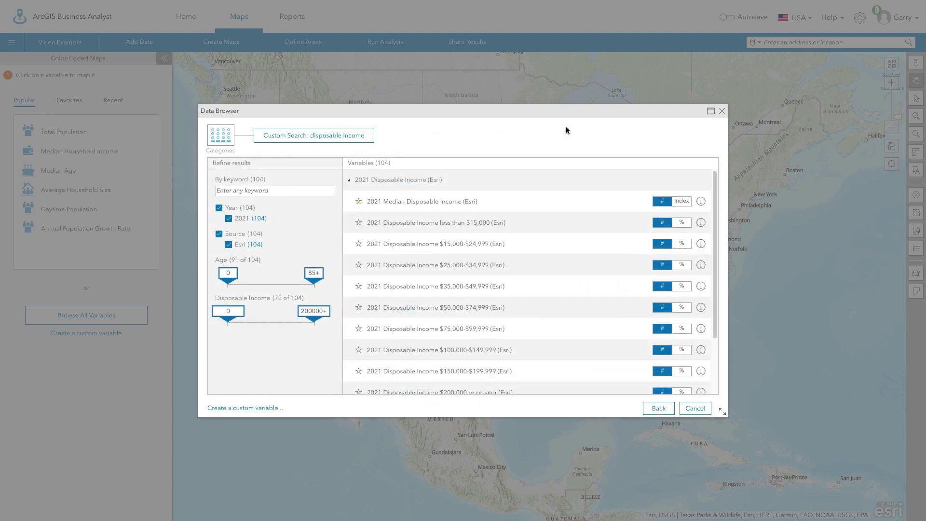
{"action": "left_click", "coordinate": [682, 223]}
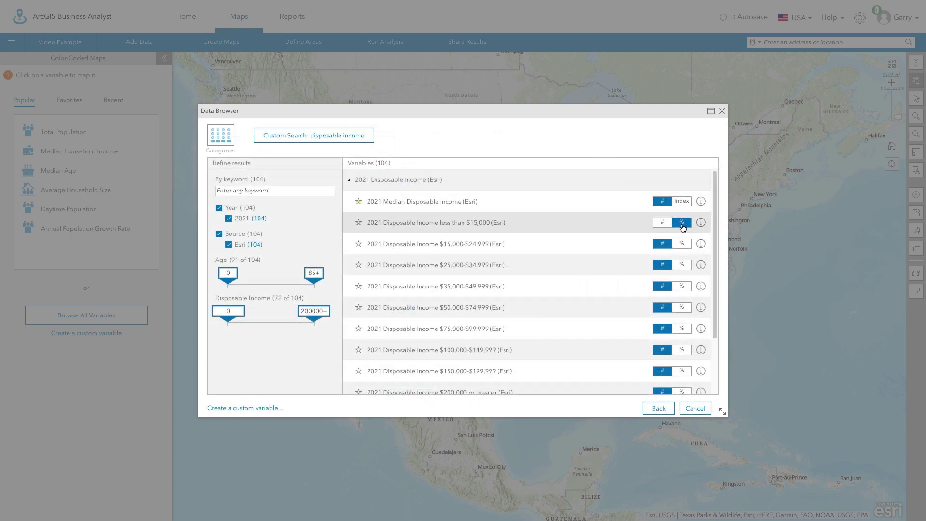
{"action": "left_click", "coordinate": [683, 202]}
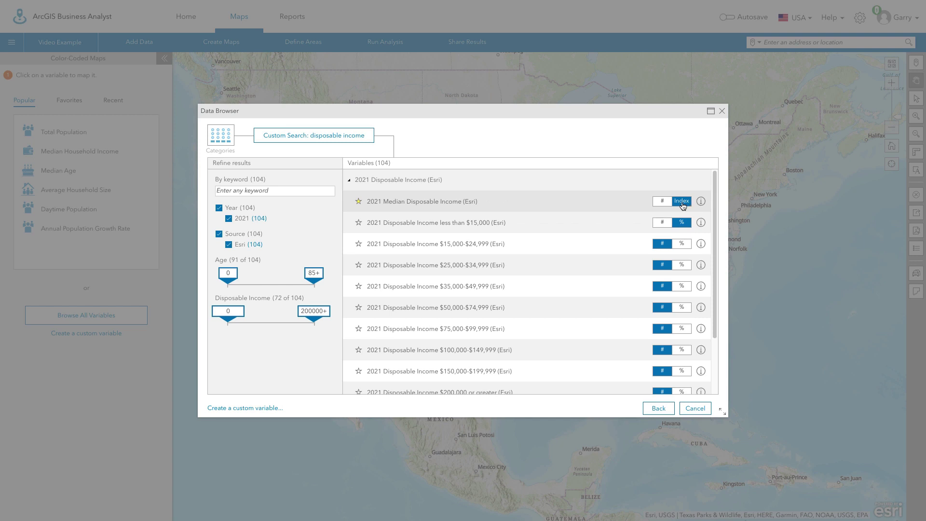
{"action": "left_click", "coordinate": [359, 223]}
{"action": "left_click", "coordinate": [427, 204]}
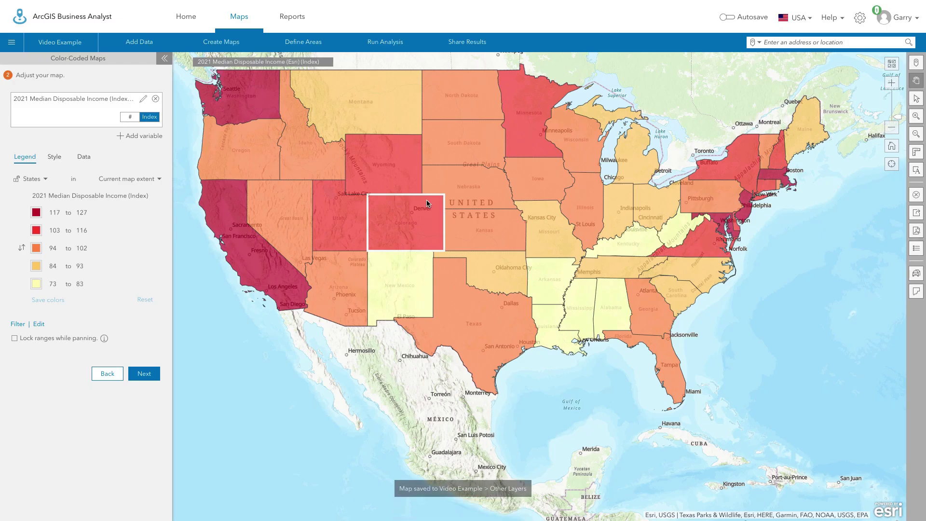
Zoom the disposable income index map to county level over Texas and Oklahoma.
{"action": "mouse_move", "coordinate": [426, 206]}
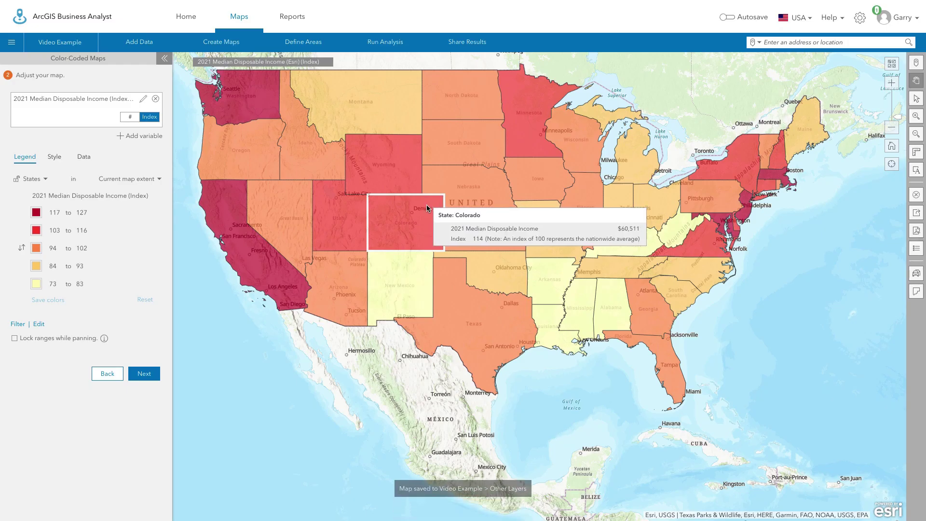
{"action": "mouse_move", "coordinate": [887, 122]}
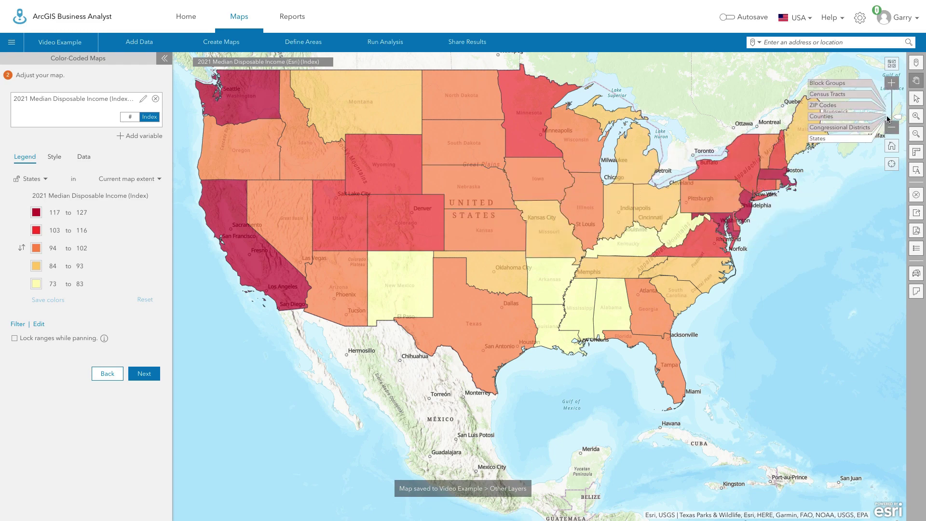
{"action": "left_click", "coordinate": [853, 120]}
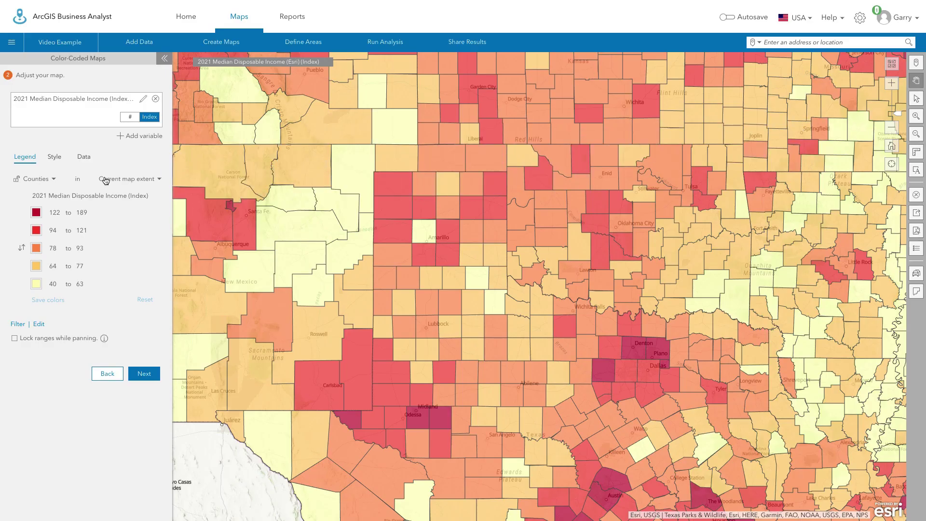
Check the geography levels and toggle the 122–189 and 94–121 legend class filters, restoring all counties.
{"action": "left_click", "coordinate": [54, 180]}
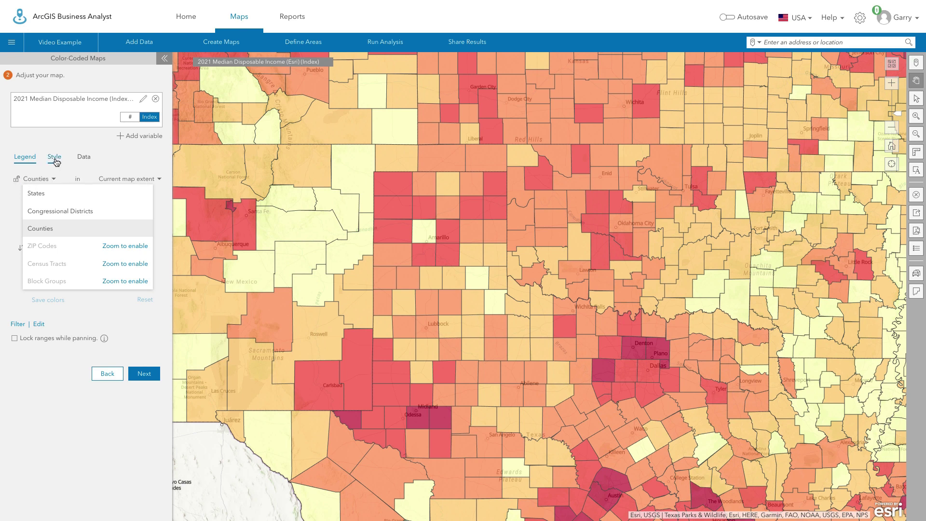
{"action": "left_click", "coordinate": [121, 159]}
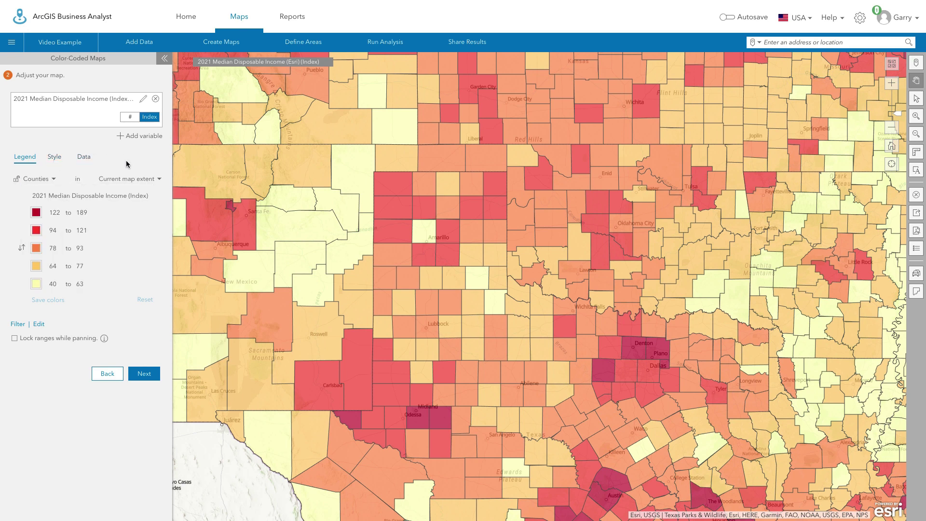
{"action": "left_click", "coordinate": [138, 215]}
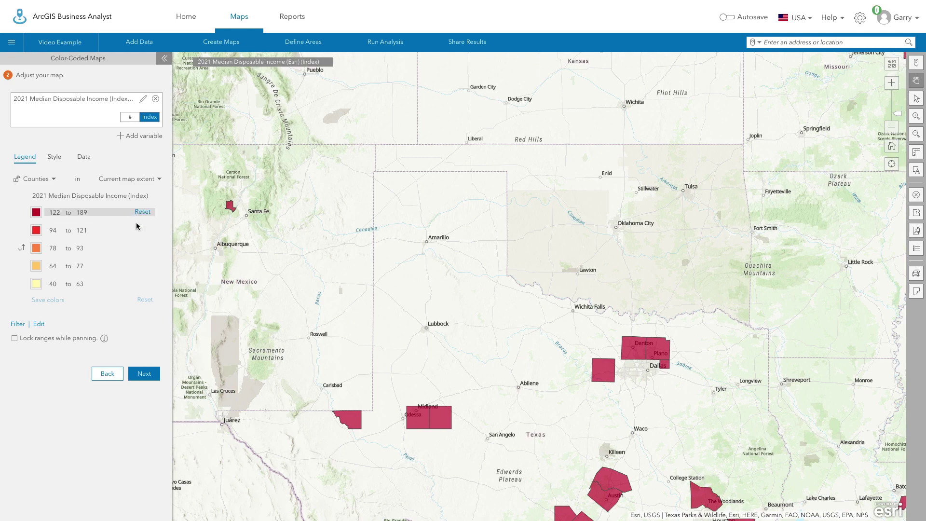
{"action": "left_click", "coordinate": [140, 232]}
{"action": "left_click", "coordinate": [142, 230]}
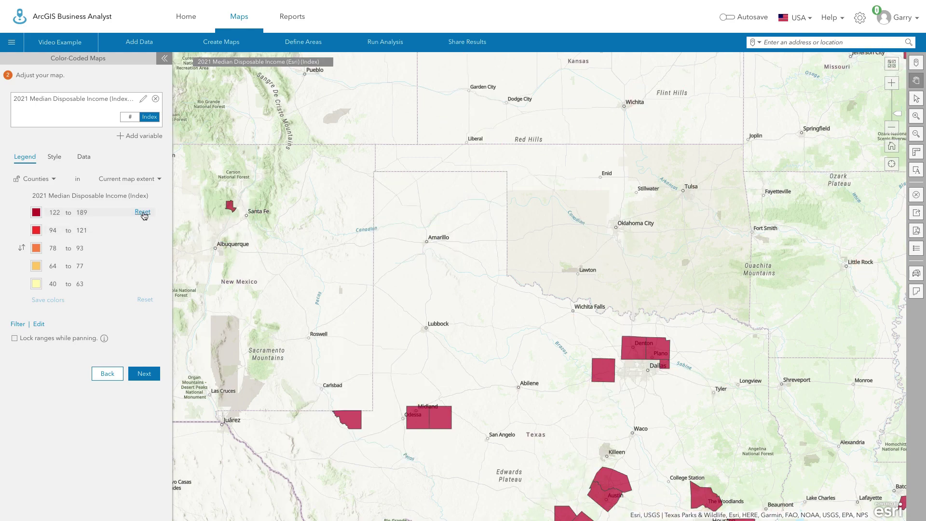
{"action": "left_click", "coordinate": [143, 215]}
Try the histogram filter on low-index counties and cancel it without applying.
{"action": "left_click", "coordinate": [18, 324]}
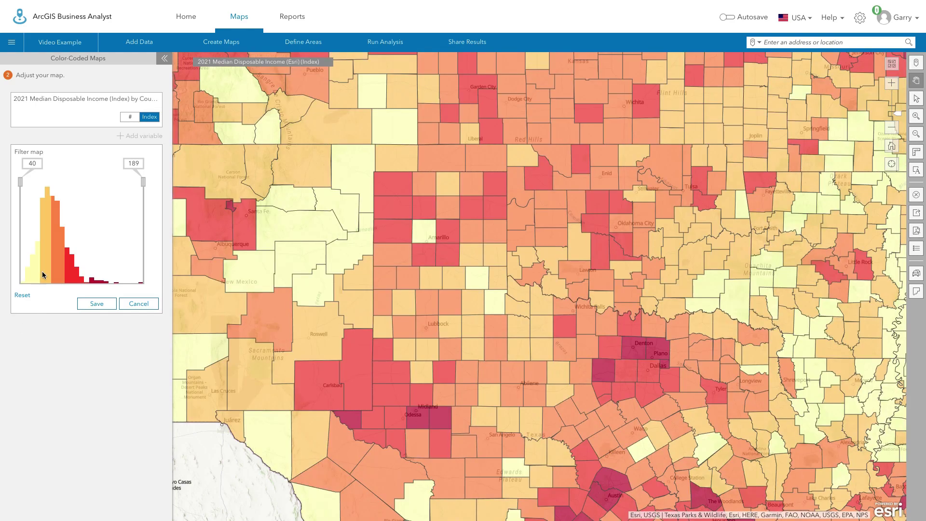
{"action": "mouse_move", "coordinate": [22, 184]}
{"action": "left_mouse_down"}
{"action": "mouse_move", "coordinate": [64, 182]}
{"action": "mouse_move", "coordinate": [20, 184]}
{"action": "left_mouse_up"}
{"action": "left_click", "coordinate": [142, 304]}
Restyle the county income map with Quantile classification and the green color ramp.
{"action": "left_click", "coordinate": [54, 158]}
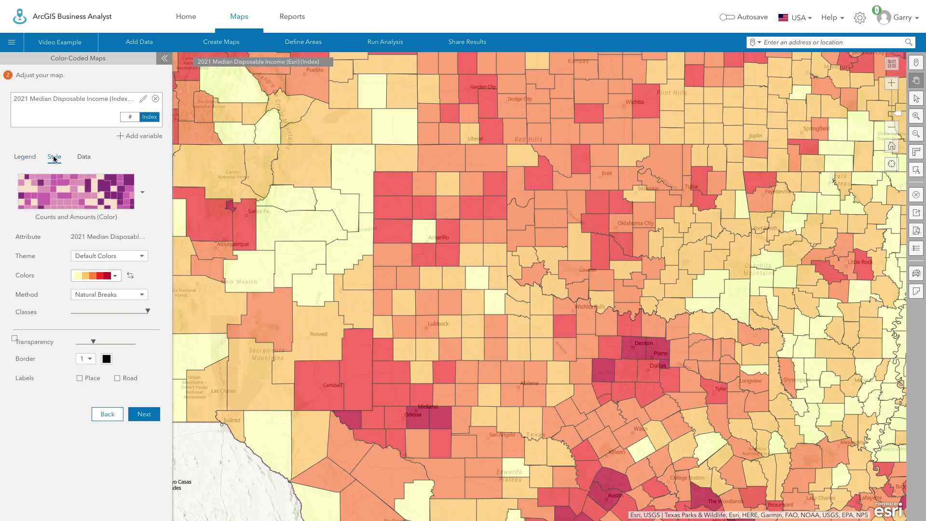
{"action": "left_click", "coordinate": [122, 295]}
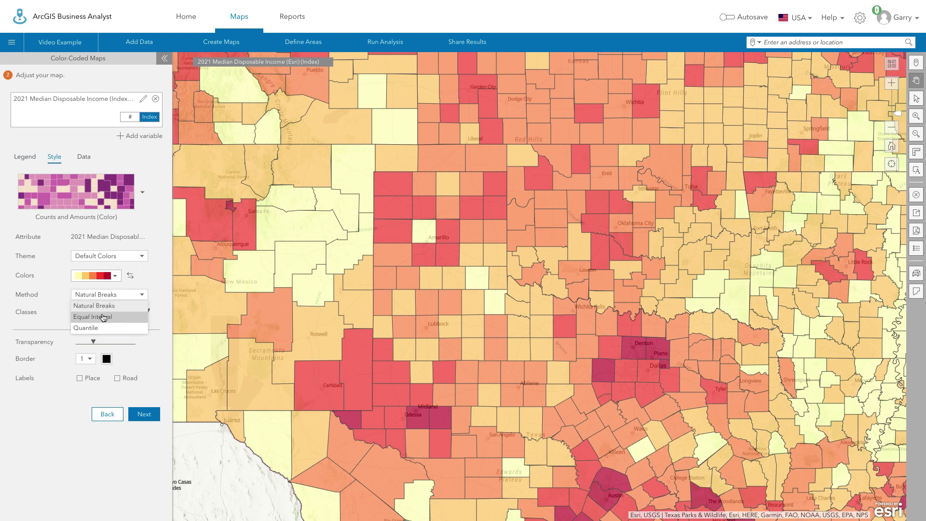
{"action": "left_click", "coordinate": [99, 326]}
{"action": "left_click", "coordinate": [99, 277]}
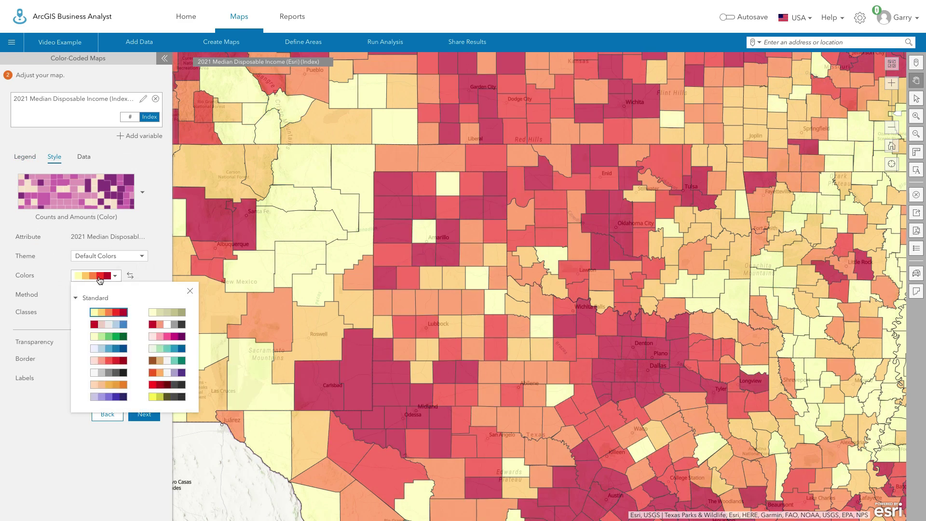
{"action": "left_click", "coordinate": [109, 337]}
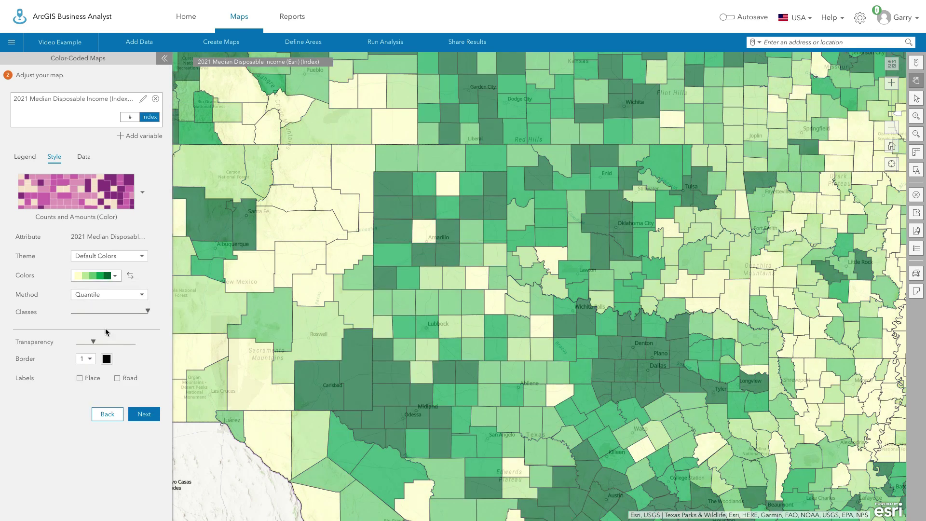
Show the county income values as bars in the Data tab, then choose to change the variable.
{"action": "left_click", "coordinate": [84, 156]}
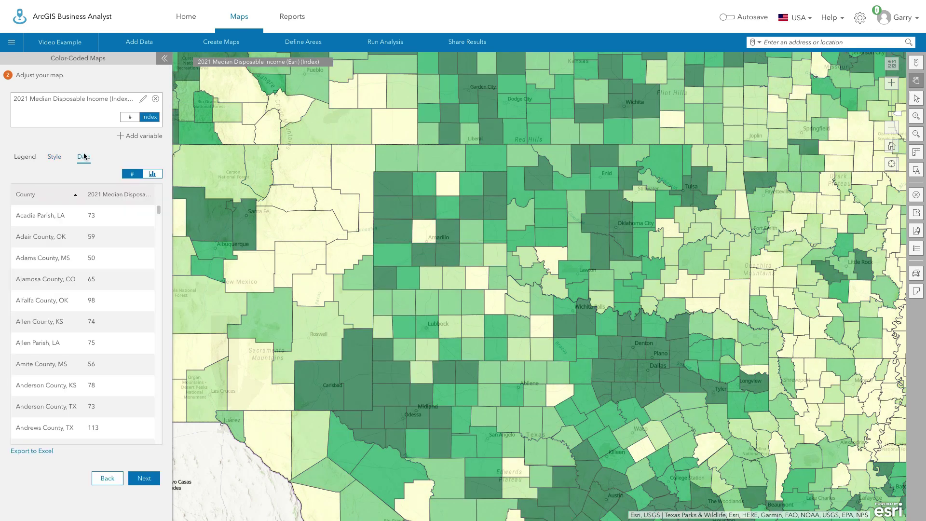
{"action": "mouse_move", "coordinate": [60, 240]}
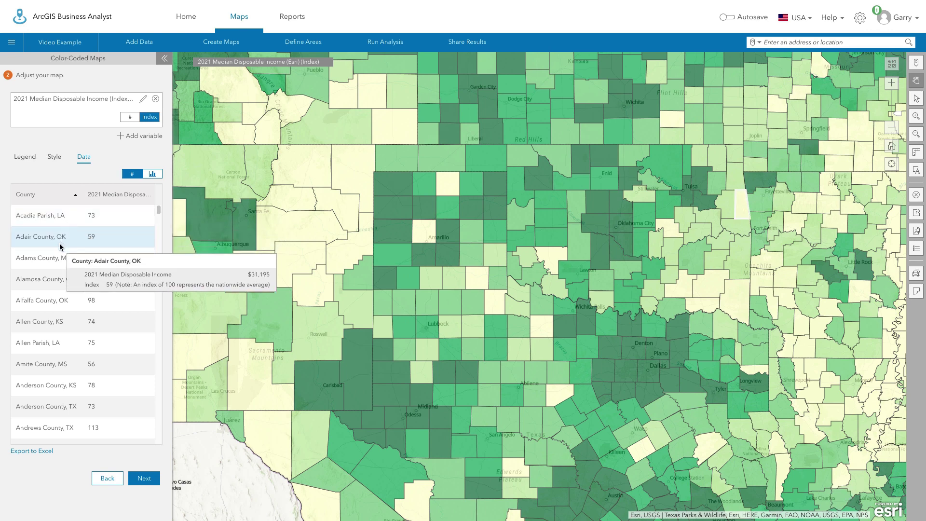
{"action": "mouse_move", "coordinate": [57, 261]}
{"action": "mouse_move", "coordinate": [60, 279]}
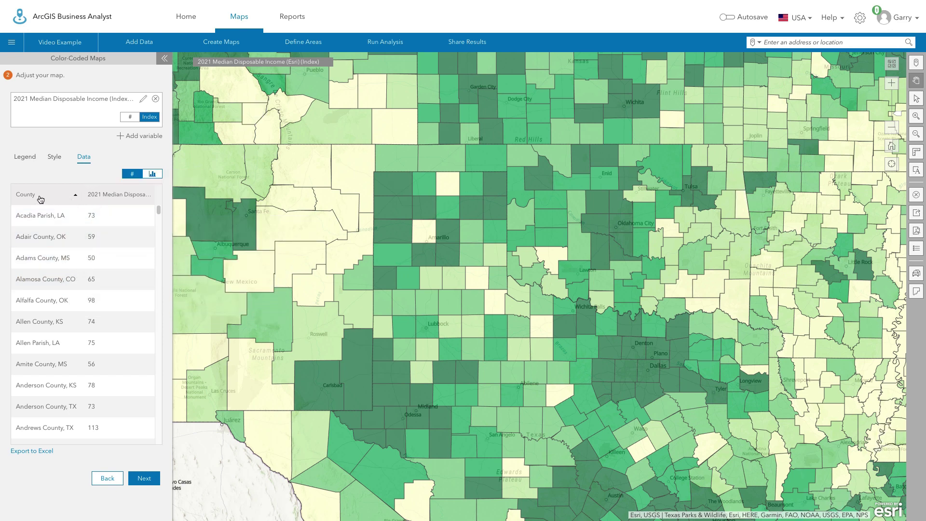
{"action": "left_click", "coordinate": [154, 175]}
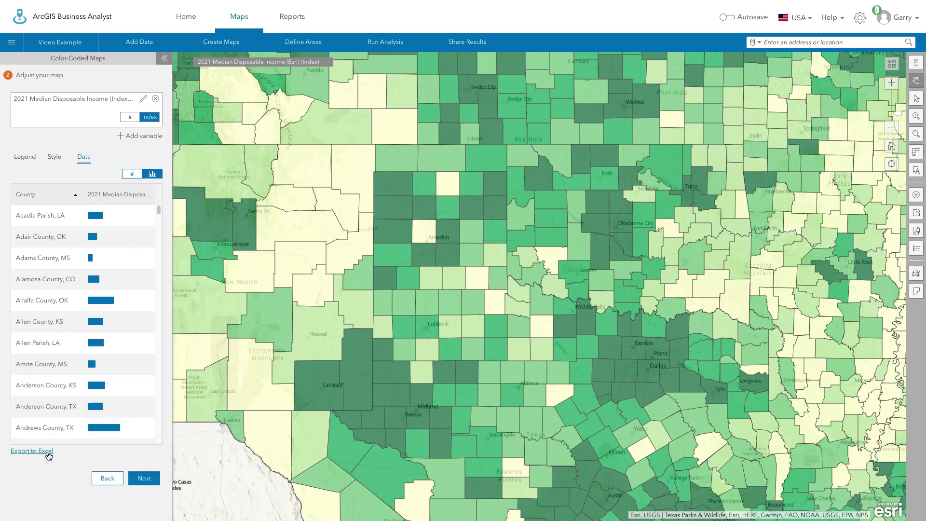
{"action": "left_click", "coordinate": [145, 99]}
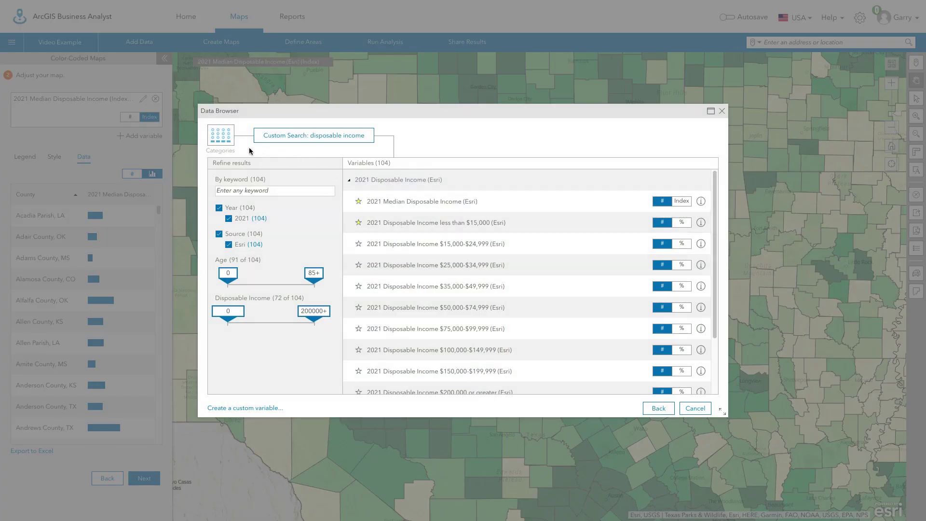
Start a custom variable from the category browser and narrow its age range sliders.
{"action": "left_click", "coordinate": [228, 136]}
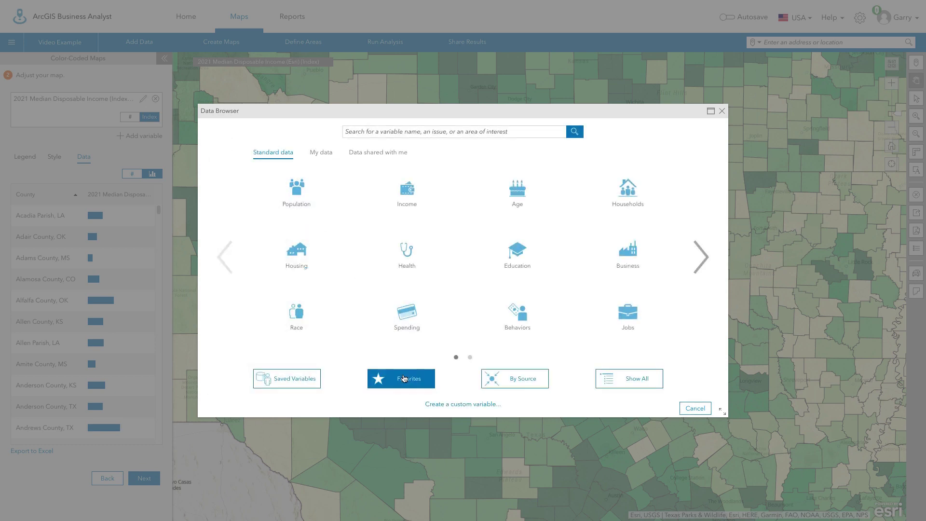
{"action": "left_click", "coordinate": [451, 404]}
{"action": "left_click_drag", "start_coordinate": [193, 290], "coordinate": [245, 290]}
{"action": "left_click_drag", "start_coordinate": [412, 290], "coordinate": [257, 294]}
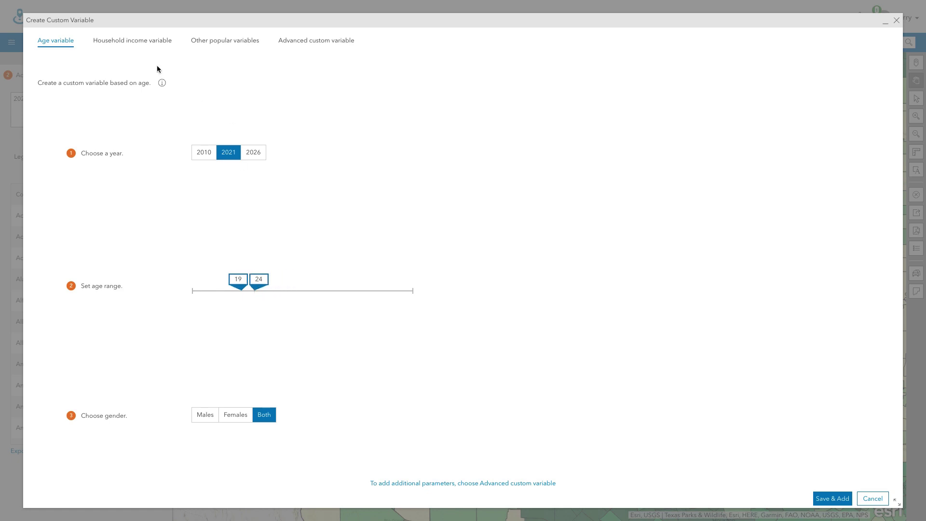
Set the household income custom variable range to $32,000–$44,000.
{"action": "left_click", "coordinate": [130, 42]}
{"action": "left_click", "coordinate": [201, 277]}
{"action": "type", "text": "32,000"}
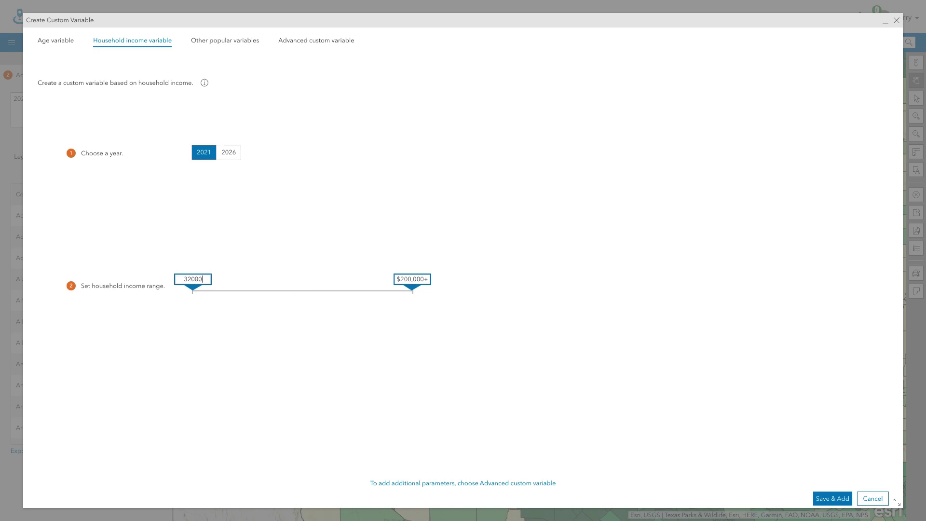
{"action": "key", "text": "Return"}
{"action": "left_click", "coordinate": [421, 278]}
{"action": "type", "text": "44,000"}
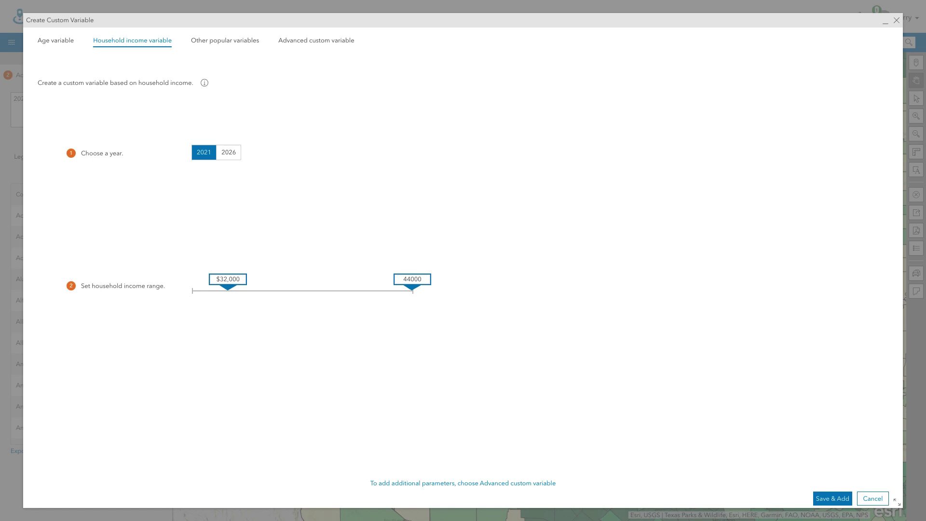
{"action": "key", "text": "Return"}
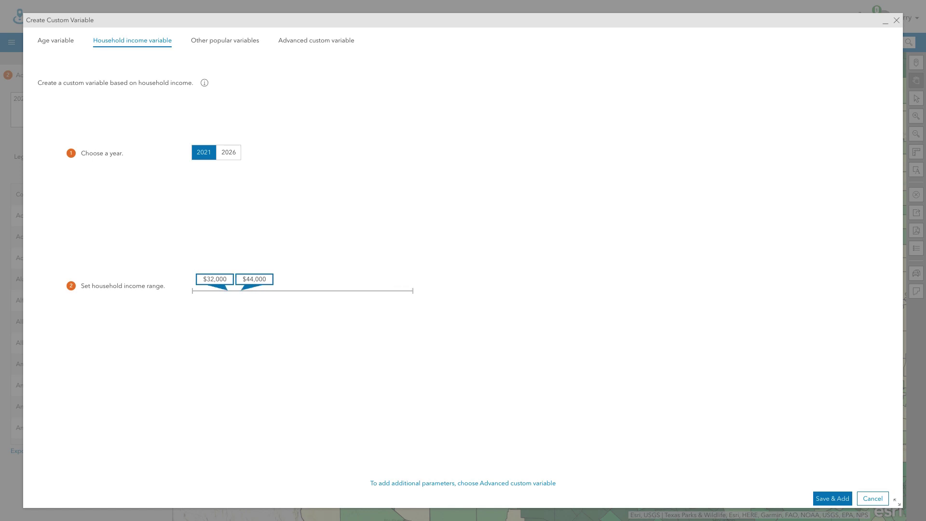
In the advanced custom variable, add the three lowest 2021 Household Income brackets to the expression.
{"action": "left_click", "coordinate": [331, 44]}
{"action": "left_click", "coordinate": [295, 139]}
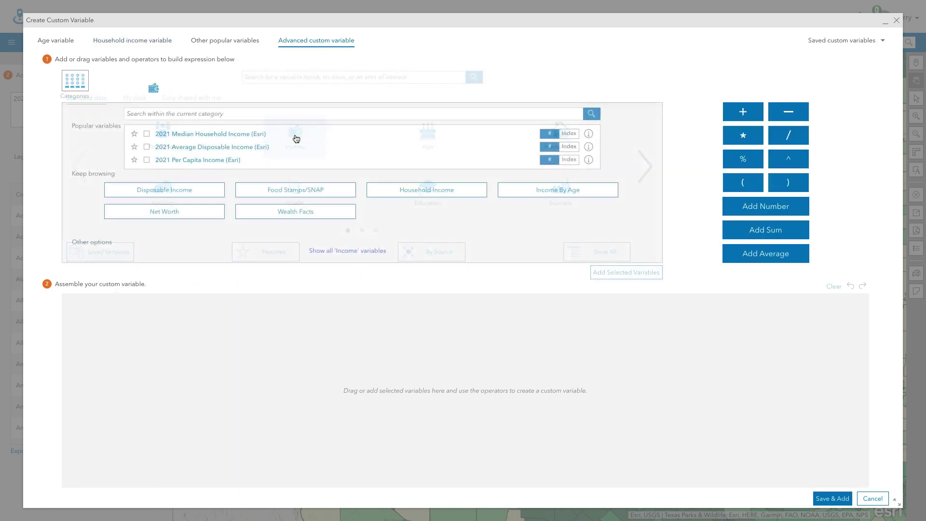
{"action": "left_click", "coordinate": [424, 188]}
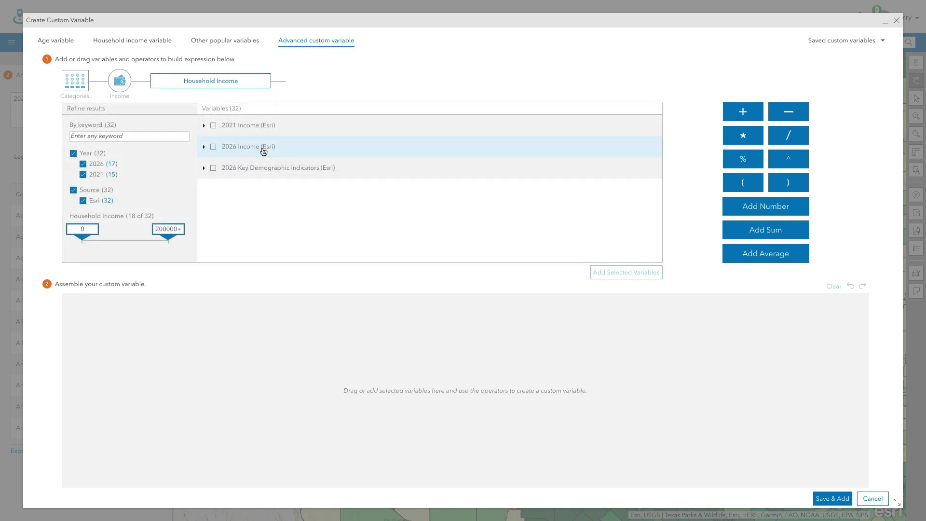
{"action": "left_click", "coordinate": [207, 128]}
{"action": "left_click", "coordinate": [290, 148]}
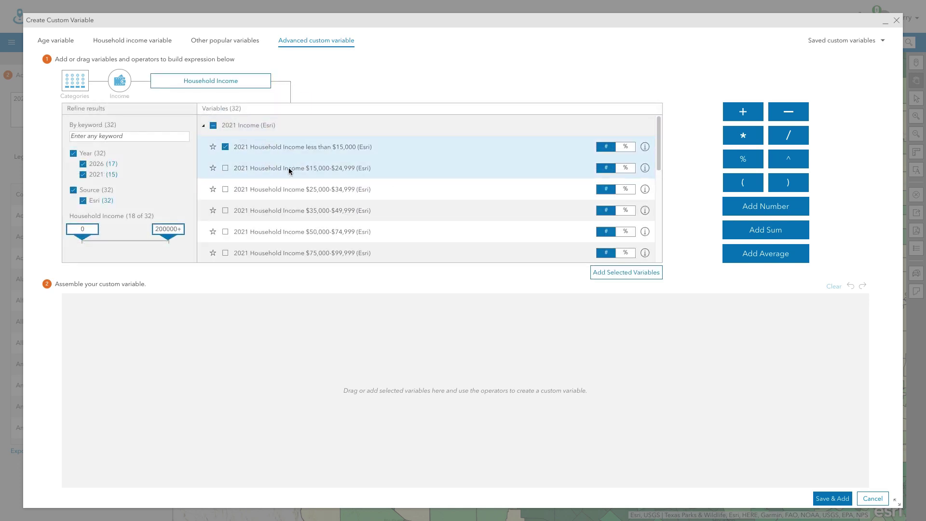
{"action": "left_click", "coordinate": [287, 193], "text": "shift"}
{"action": "left_click_drag", "start_coordinate": [300, 164], "coordinate": [256, 398]}
Combine the three brackets as a Sum and save the custom variable.
{"action": "left_click", "coordinate": [453, 363]}
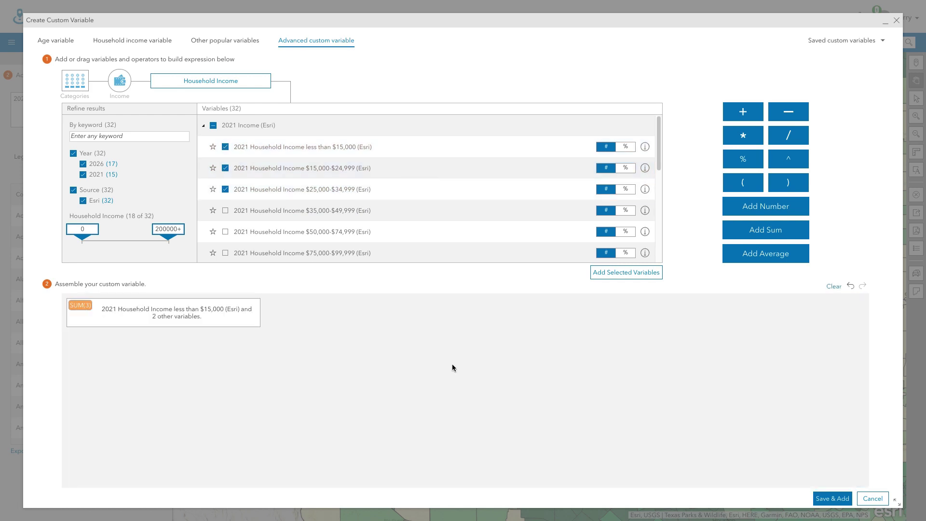
{"action": "left_click", "coordinate": [822, 504]}
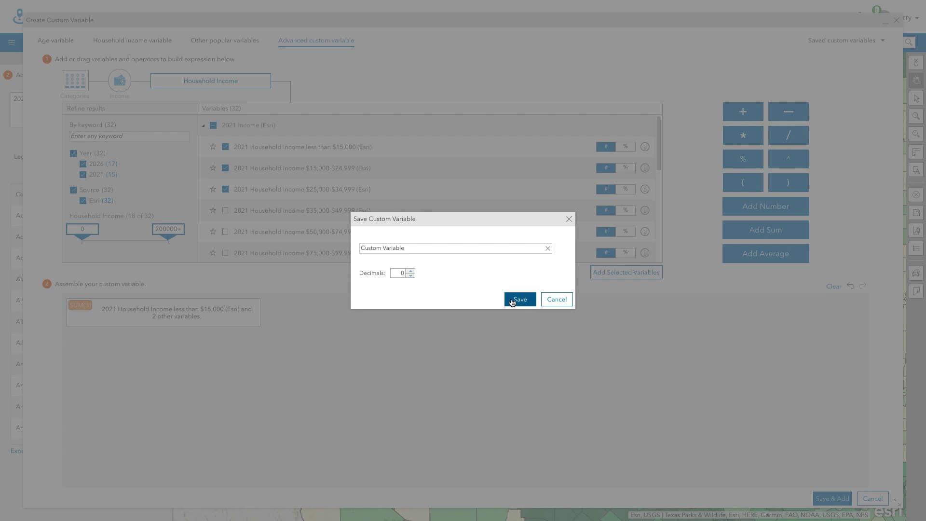
{"action": "left_click", "coordinate": [512, 301]}
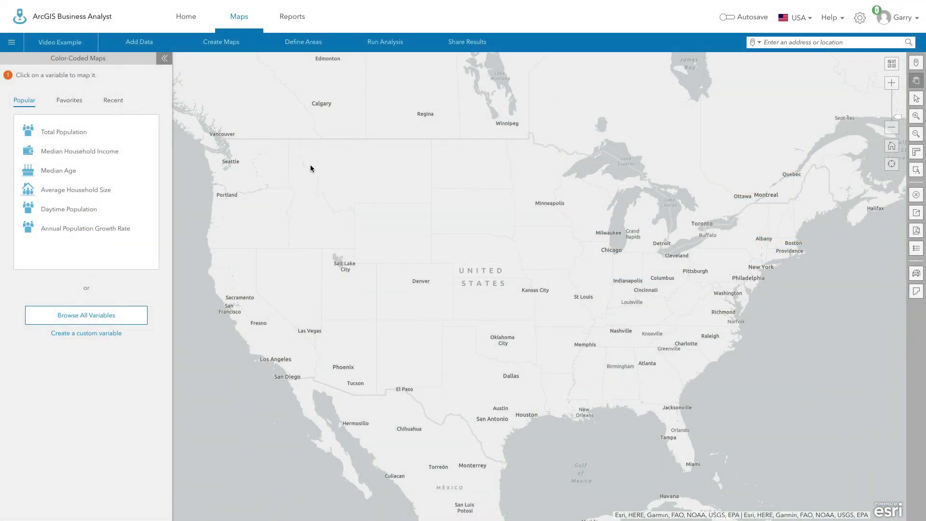
Map Median Household Income by state and add 2021 Total Population (Esri) as a second variable.
{"action": "left_click", "coordinate": [89, 153]}
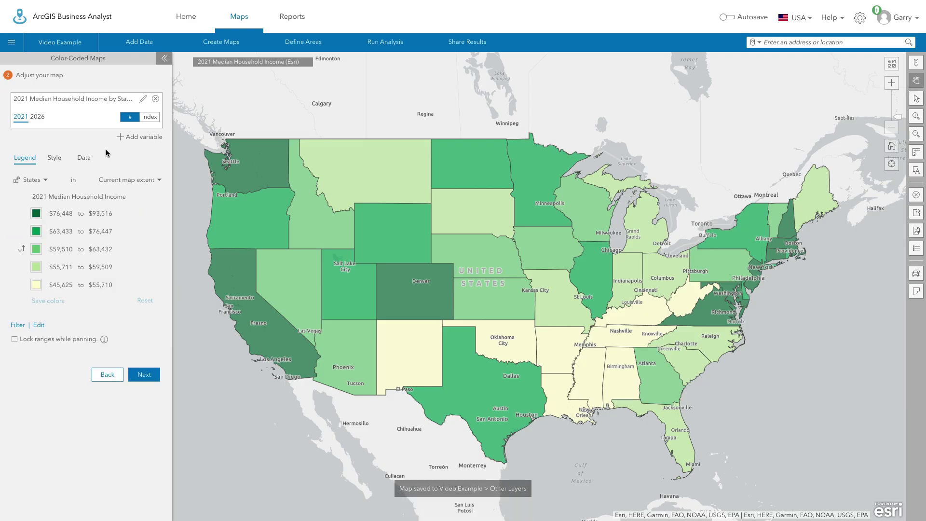
{"action": "left_click", "coordinate": [134, 139]}
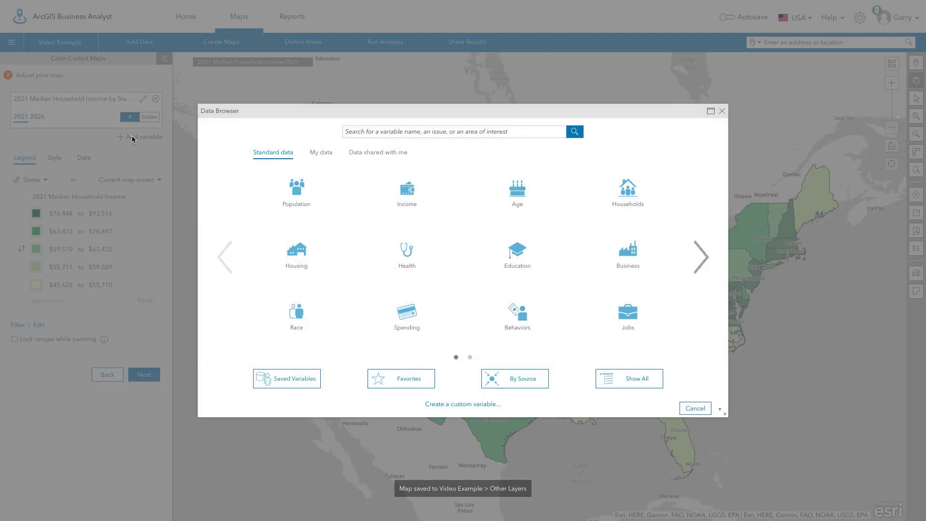
{"action": "left_click", "coordinate": [295, 199]}
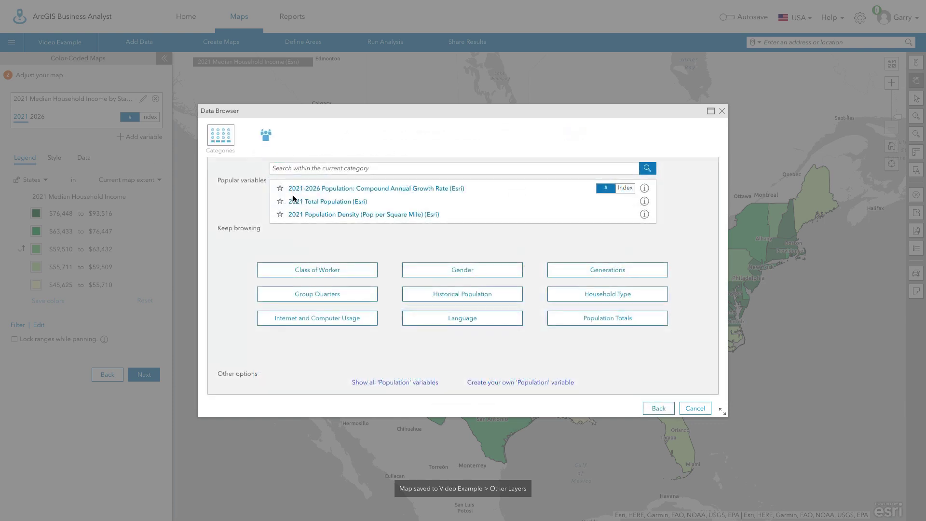
{"action": "left_click", "coordinate": [346, 203]}
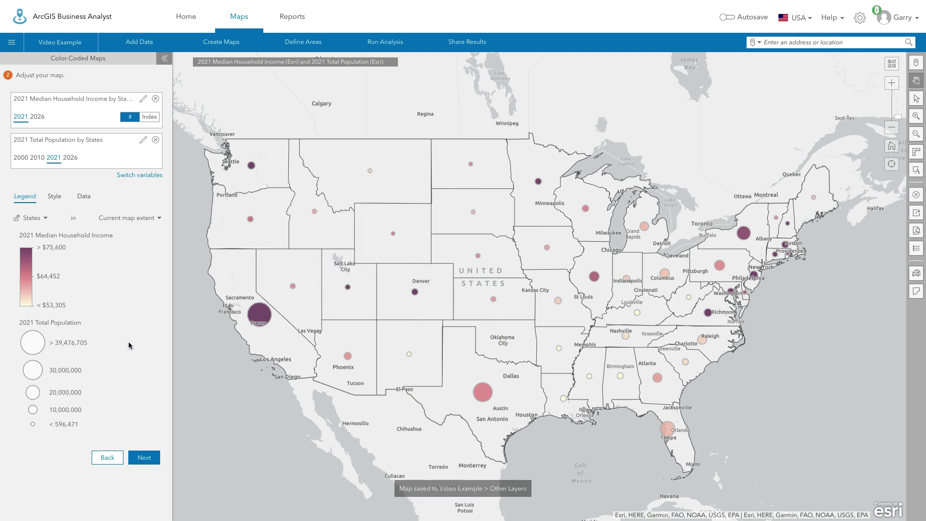
Swap variables so 2021 Total Population colours circles and Median Household Income sizes them, then open Create PDF or Image.
{"action": "mouse_move", "coordinate": [258, 317]}
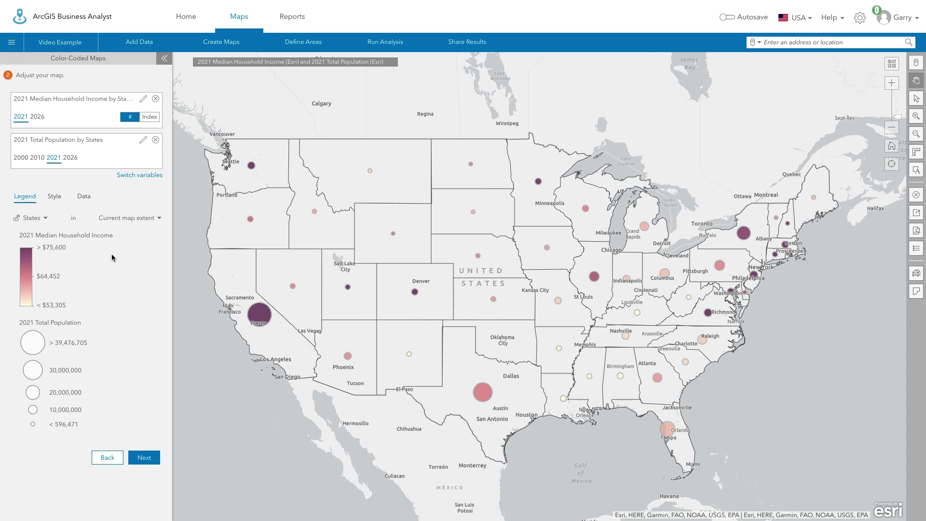
{"action": "left_click", "coordinate": [141, 175]}
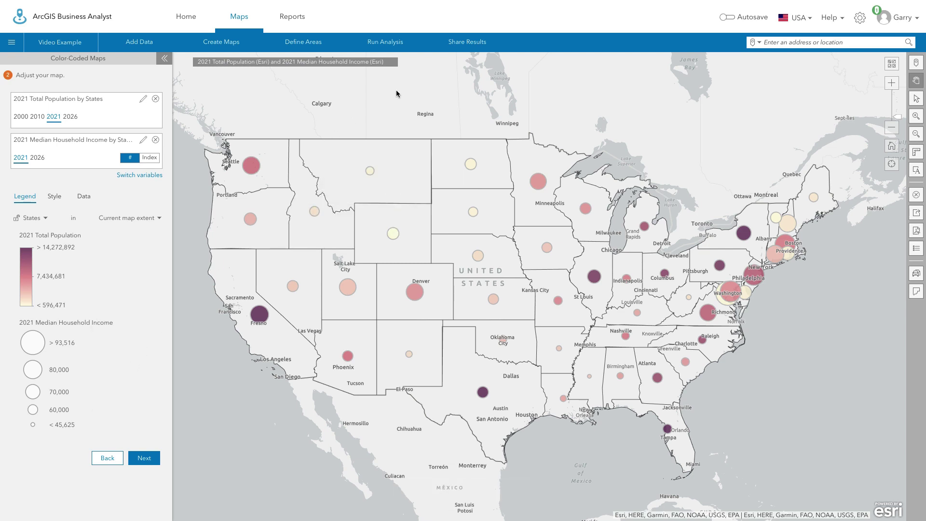
{"action": "left_click", "coordinate": [466, 42]}
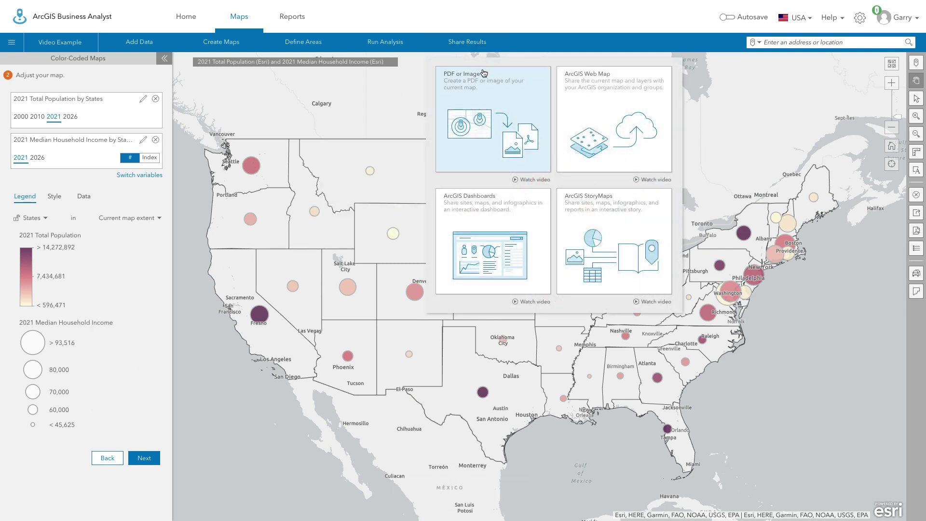
{"action": "left_click", "coordinate": [485, 101]}
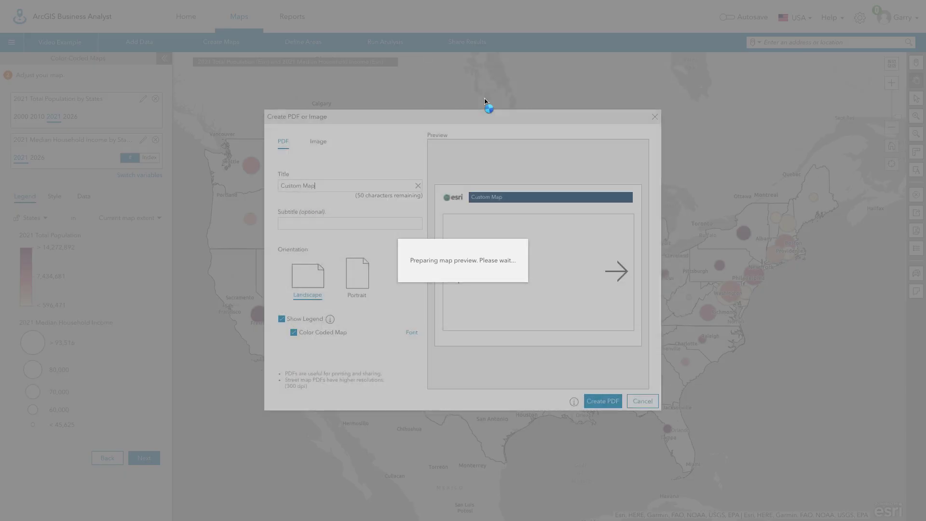